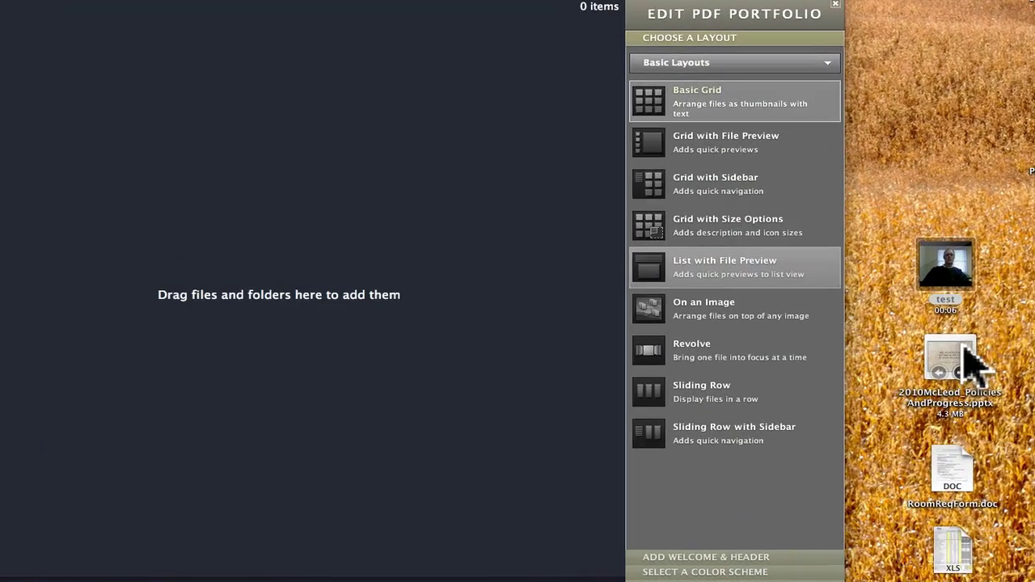
- Drag 2010McLeod_PoliciesAndProgress.pptx, RoomReqForm.doc, Microsoft August 2010.xls and test.mov from the desktop into the portfolio
drag(963, 339, 272, 178)
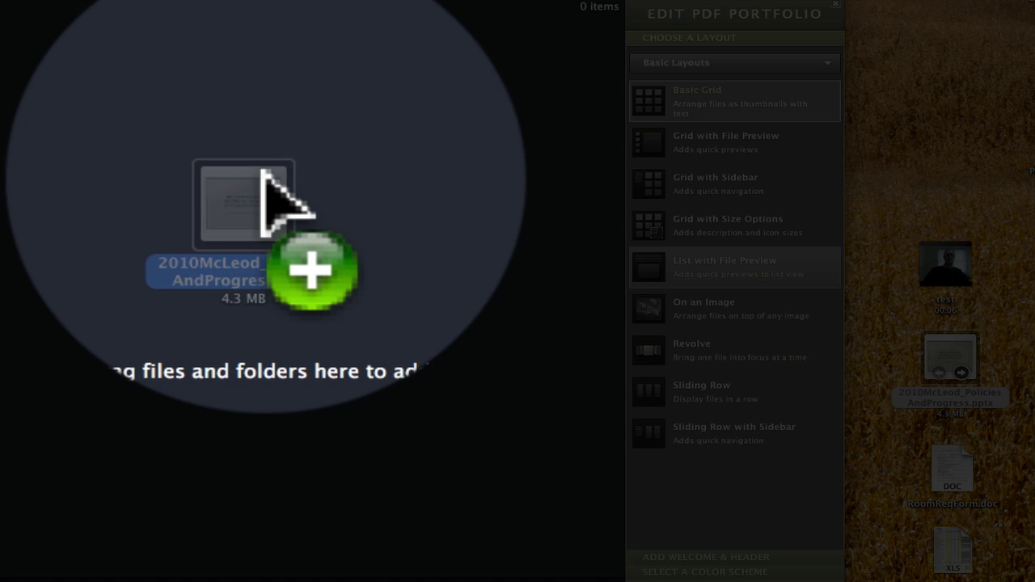
drag(269, 184, 268, 189)
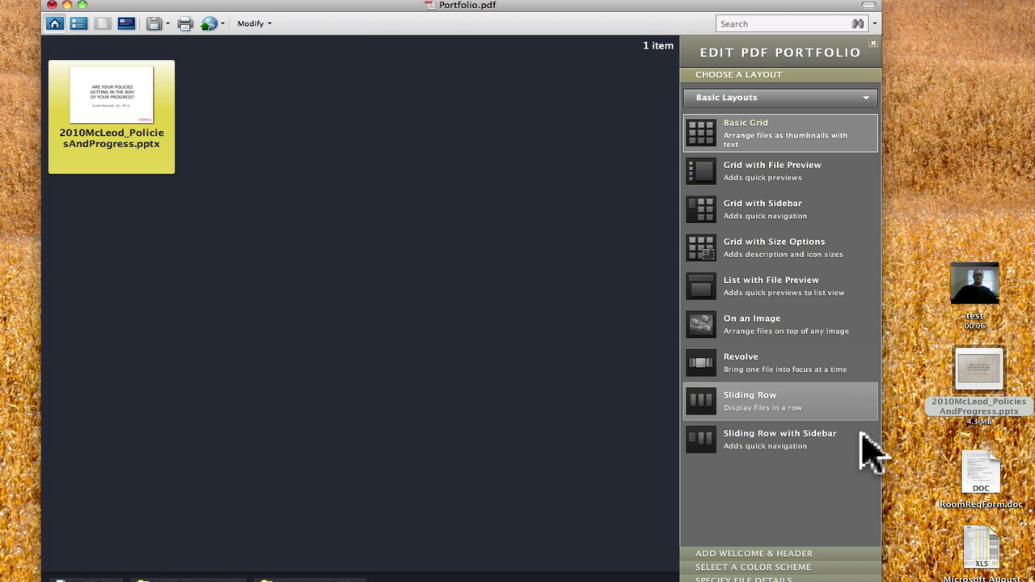
drag(988, 477, 366, 260)
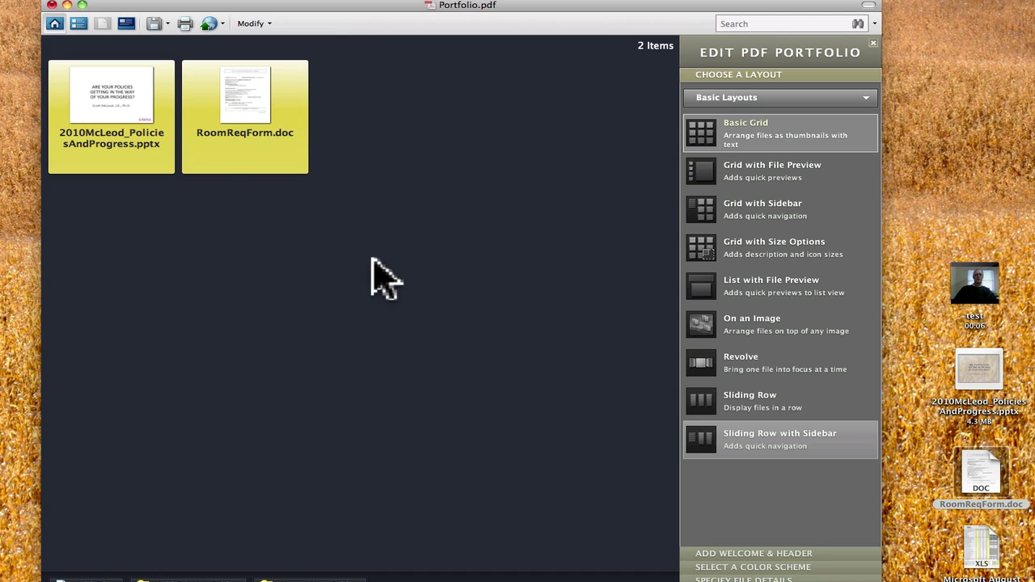
drag(989, 555, 383, 207)
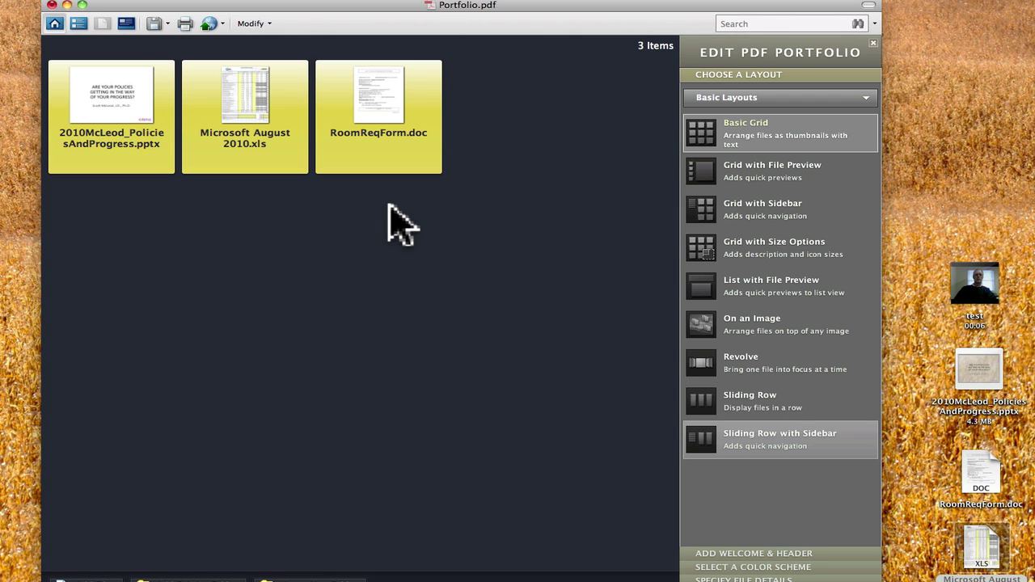
click(991, 271)
drag(993, 274, 540, 148)
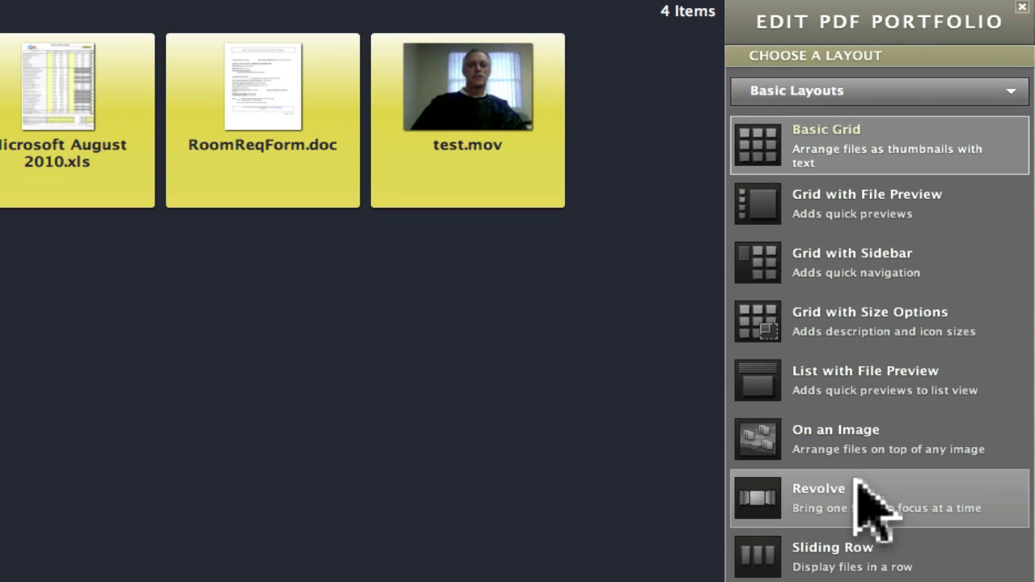
click(823, 578)
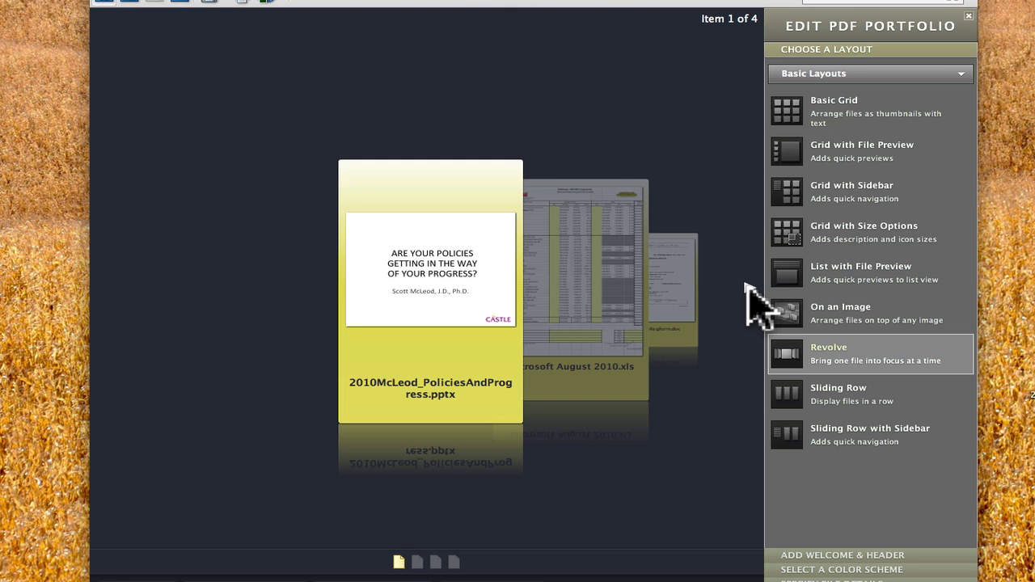
click(748, 287)
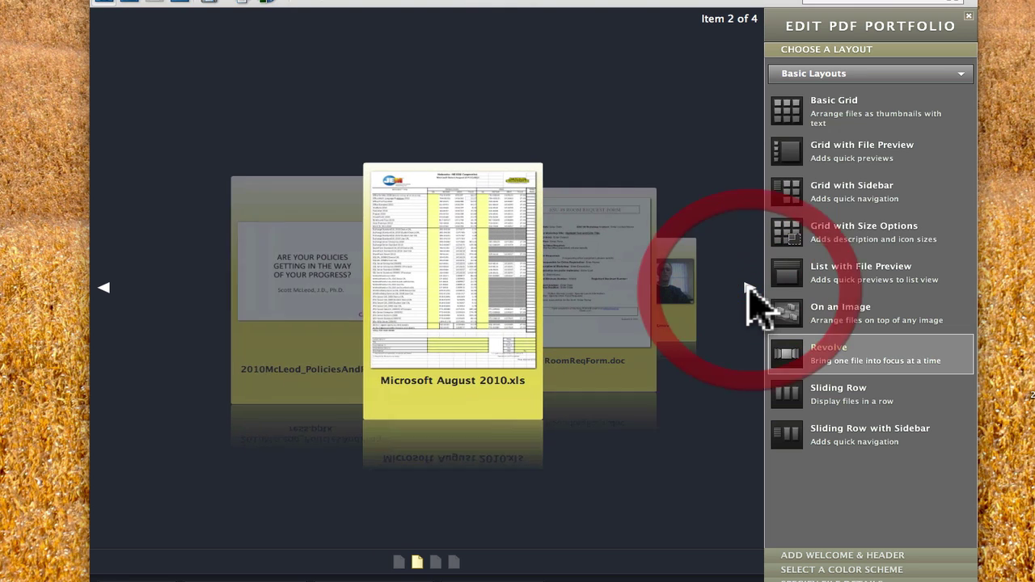
click(748, 287)
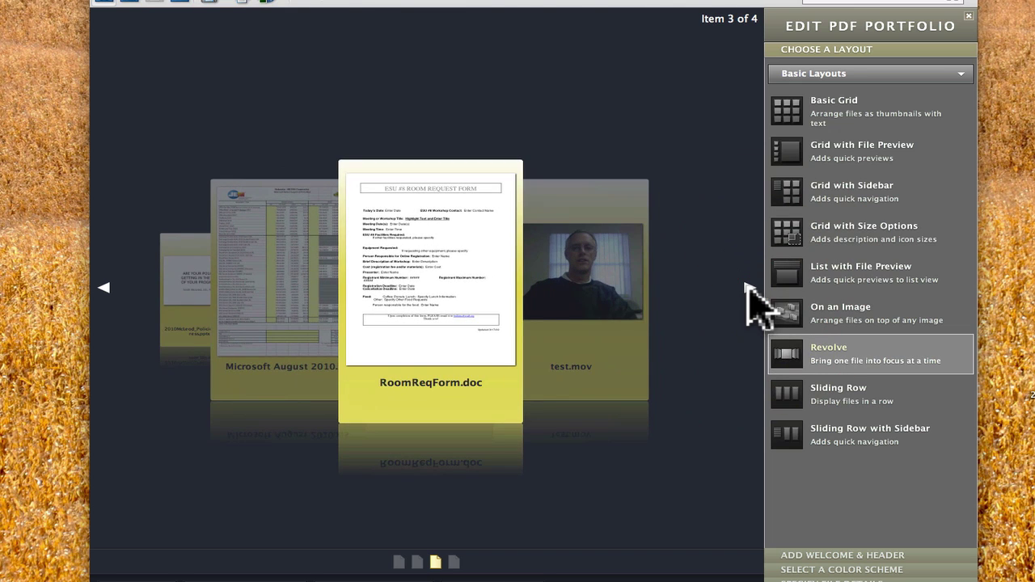
click(749, 289)
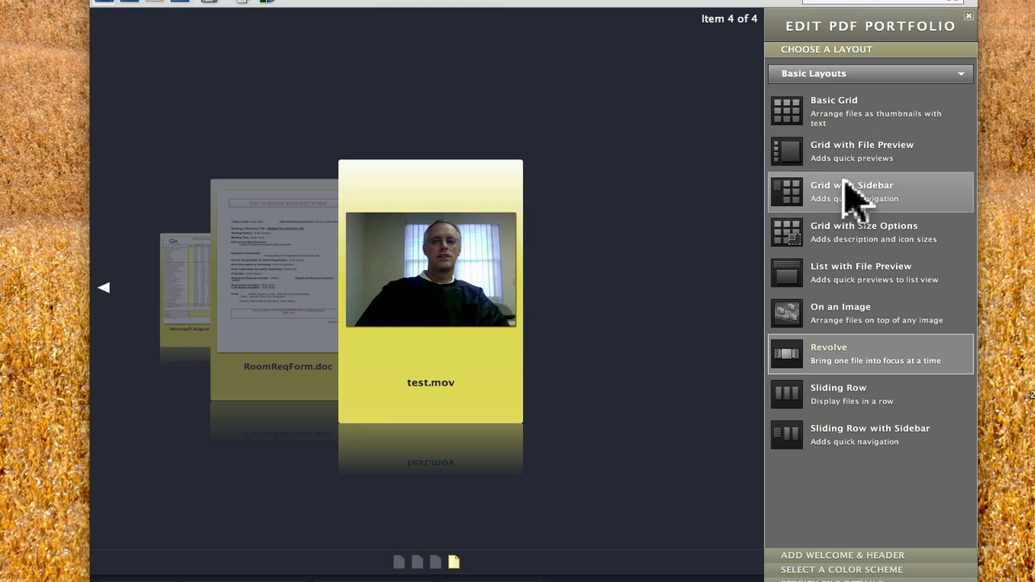
click(838, 116)
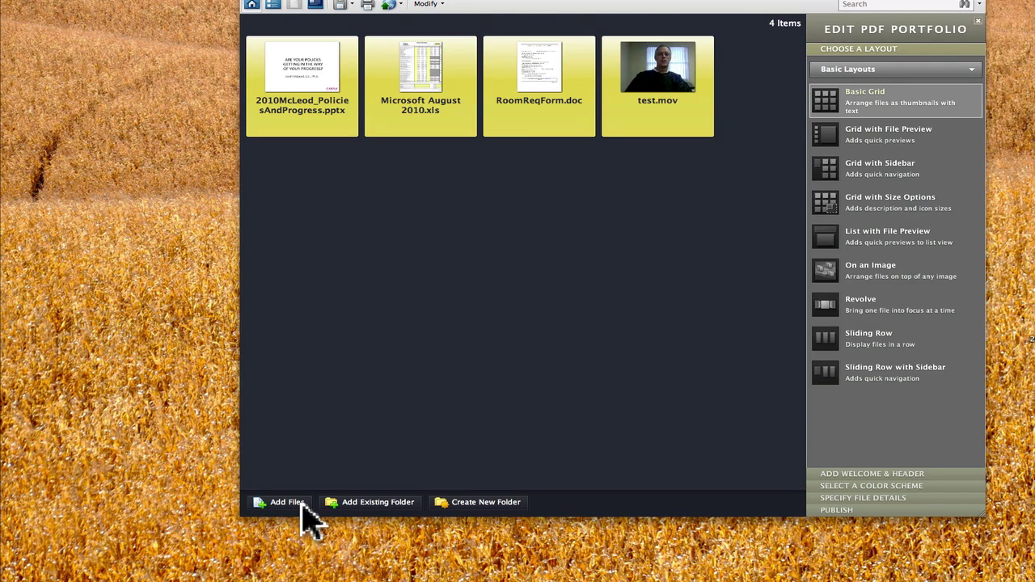
- Add the snow man photo from the snow event in the Photos library to the portfolio
click(471, 412)
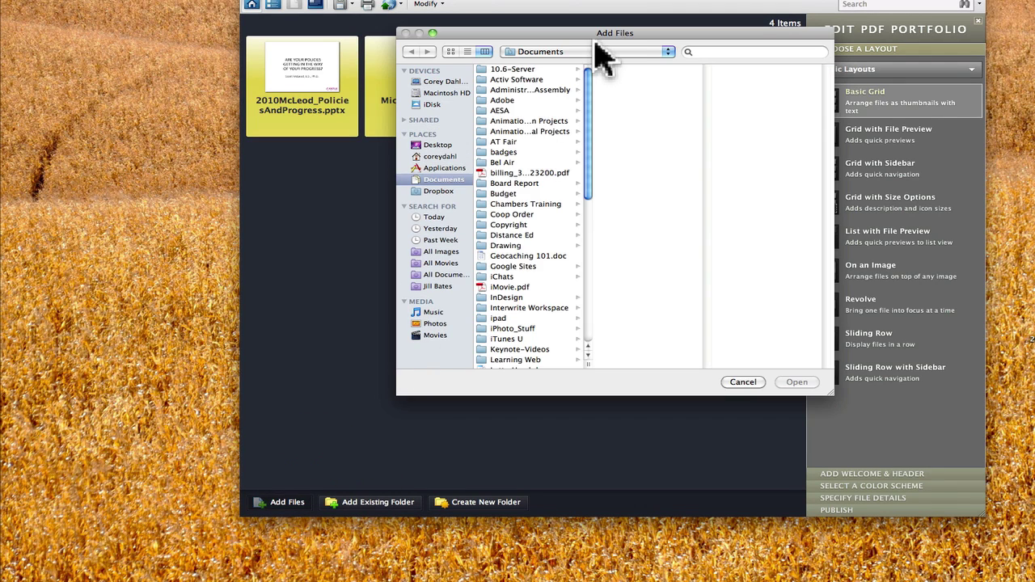
drag(611, 34, 583, 77)
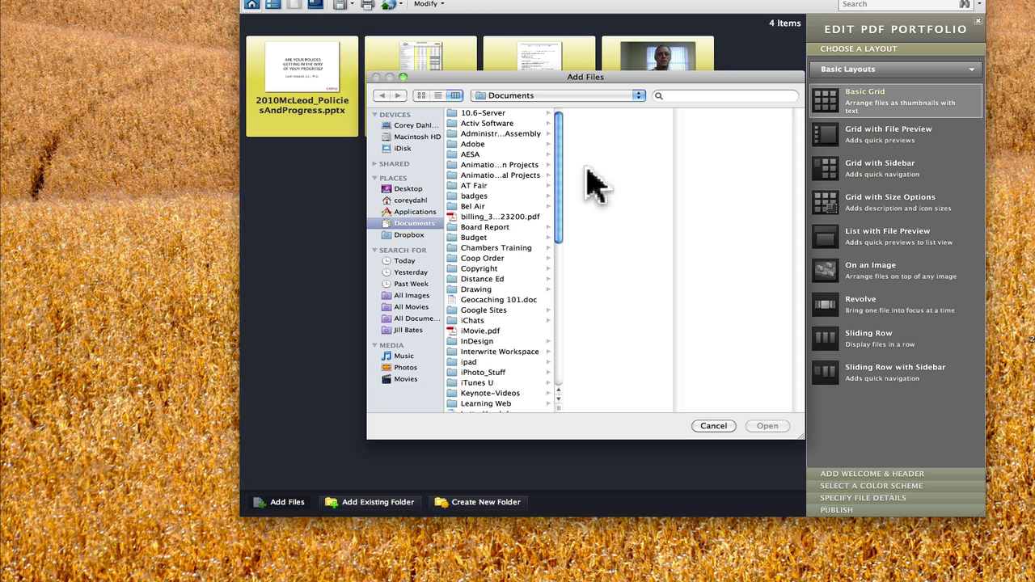
click(413, 369)
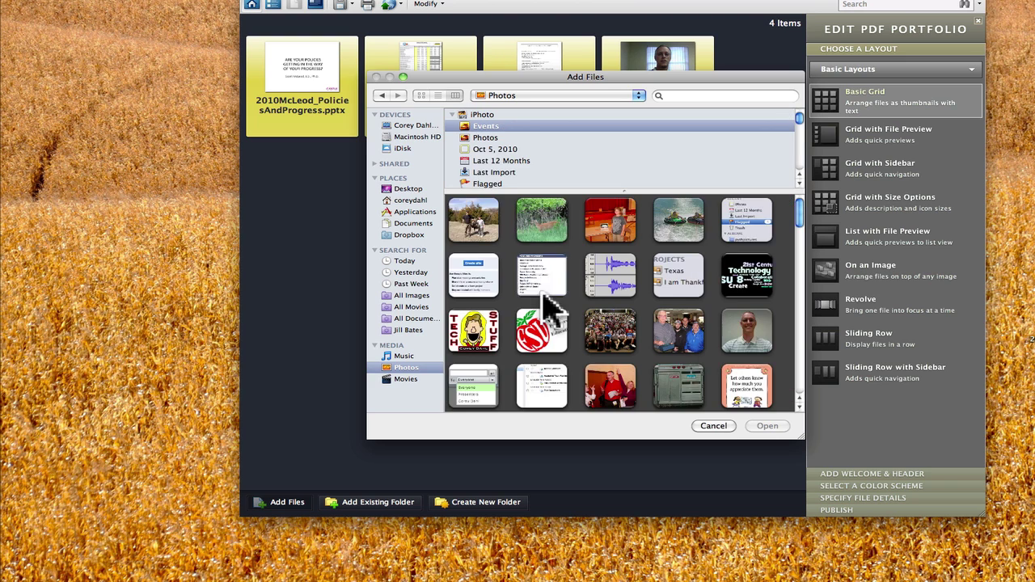
scroll(550, 306, down, 1)
scroll(545, 298, down, 5)
scroll(550, 301, down, 3)
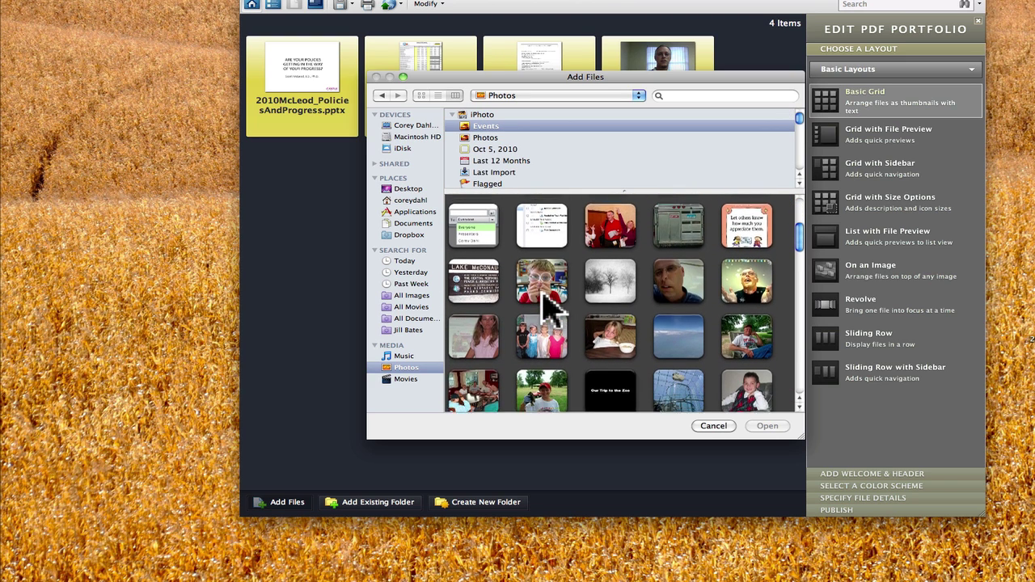
double_click(612, 299)
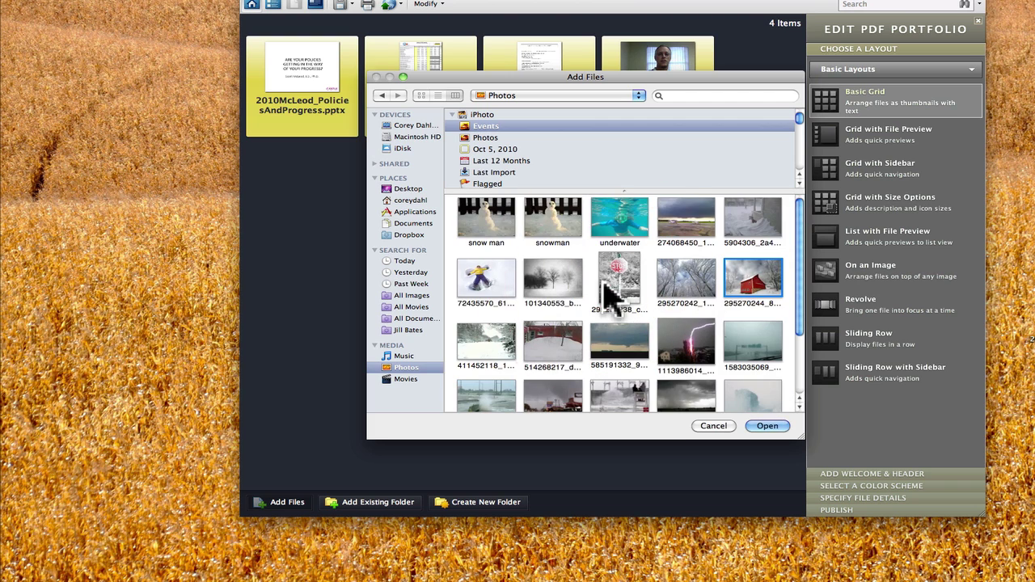
click(493, 228)
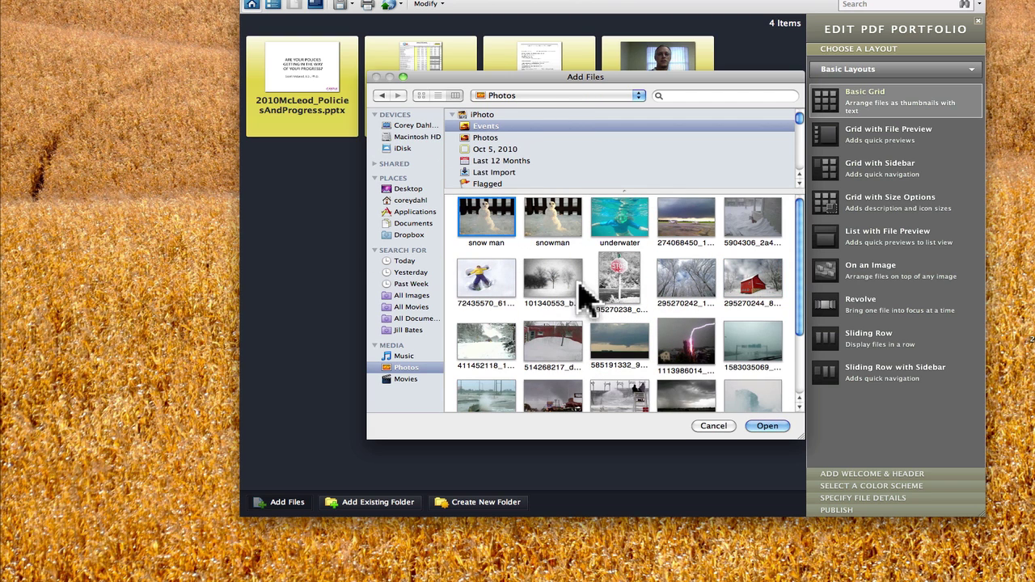
click(767, 426)
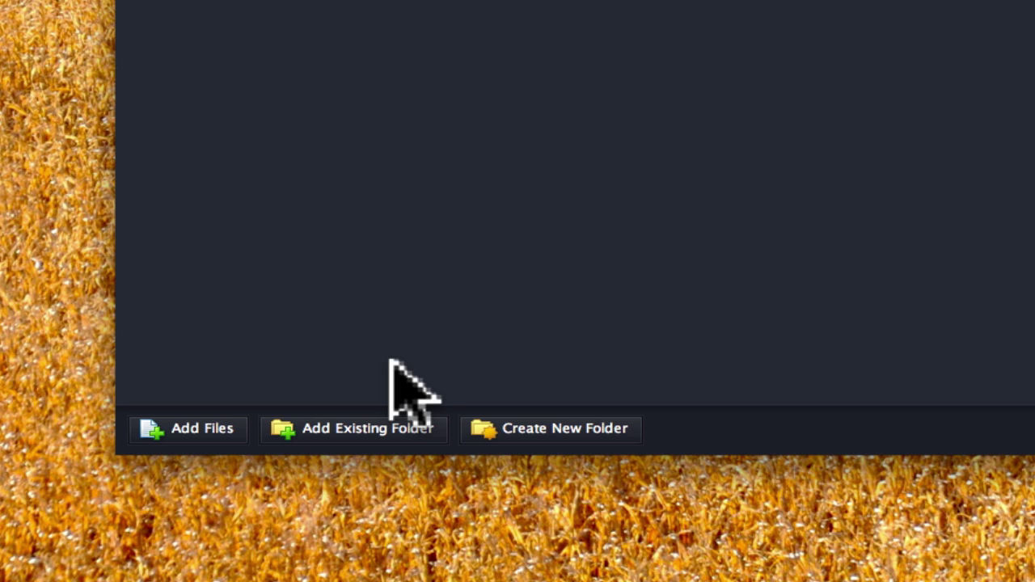
- Add the existing AT Fair folder from the Documents folder to the portfolio
click(378, 430)
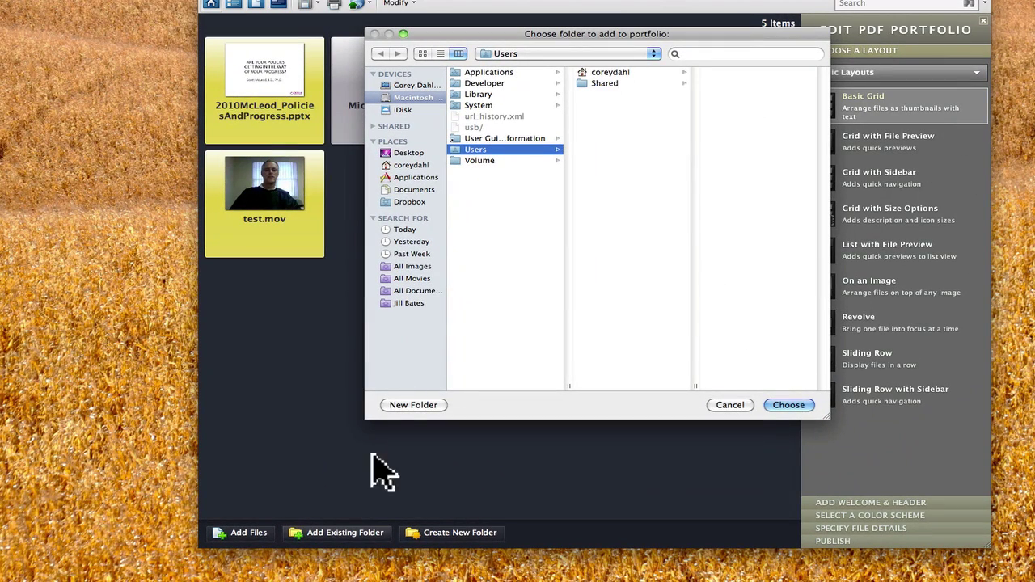
click(594, 74)
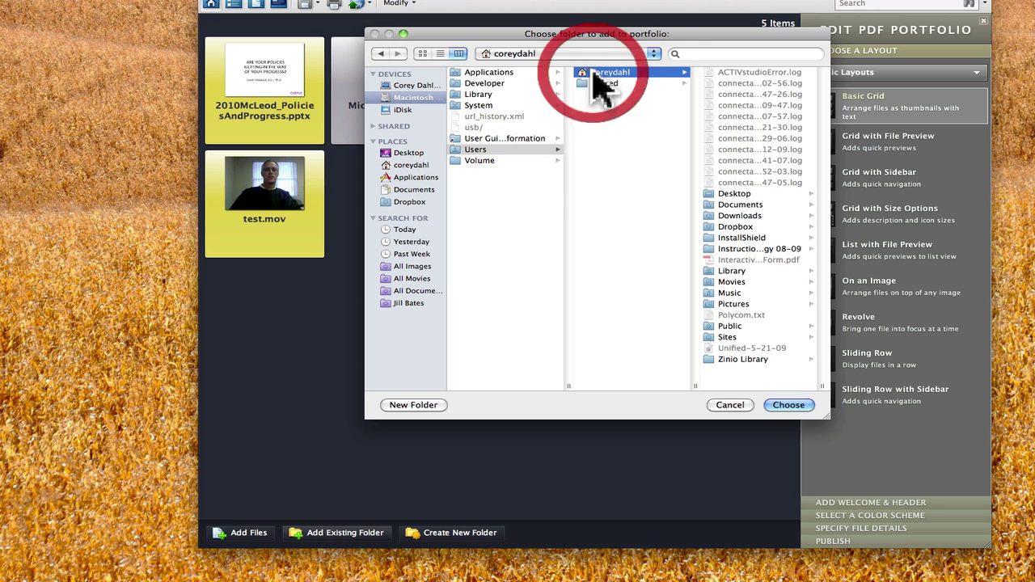
click(755, 204)
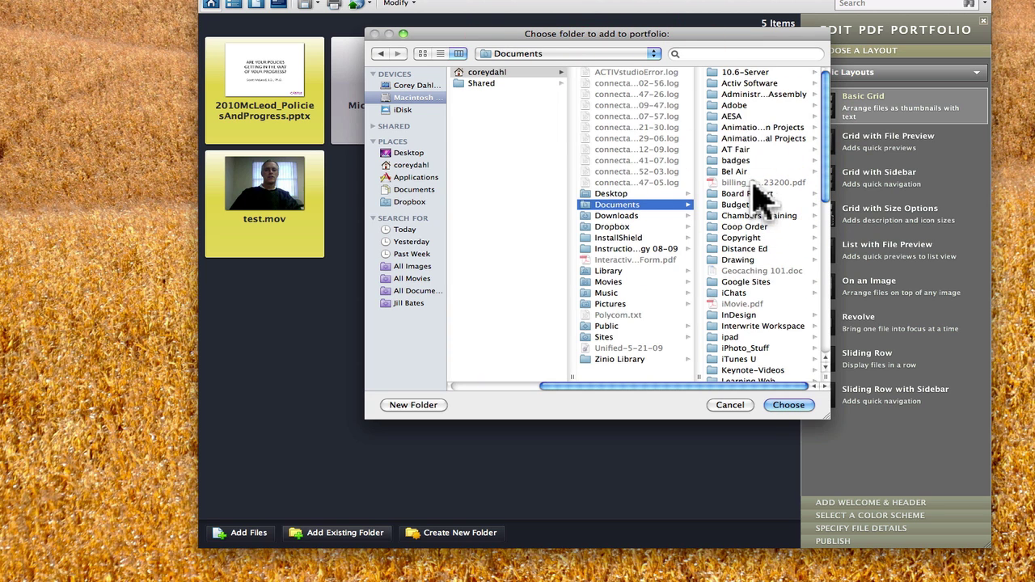
click(737, 149)
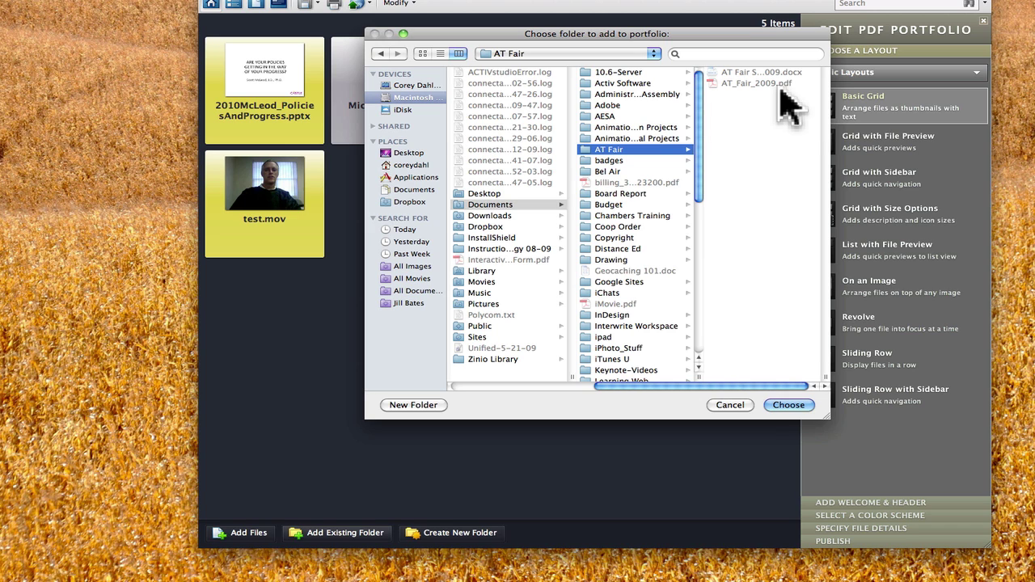
click(789, 406)
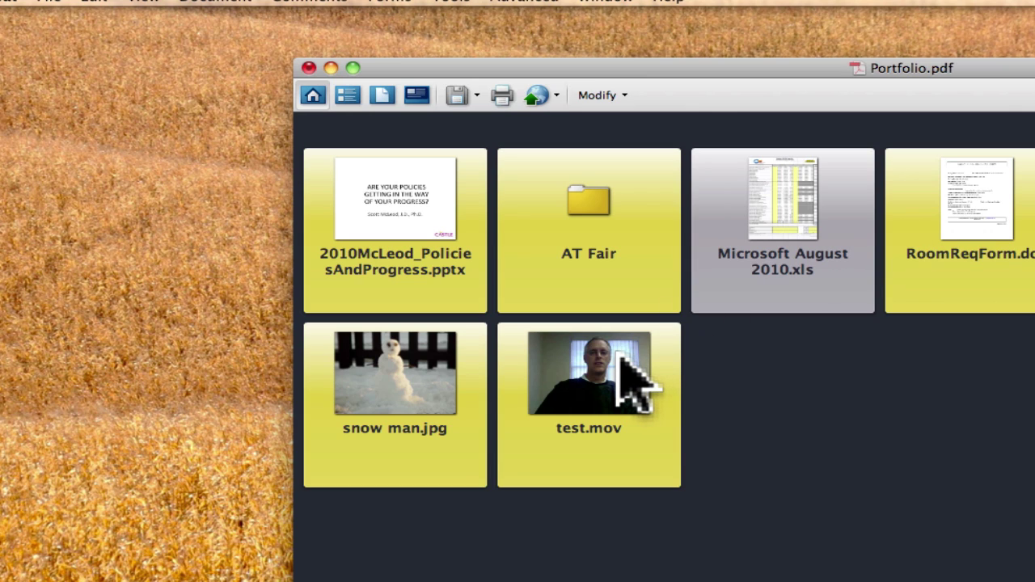
double_click(597, 206)
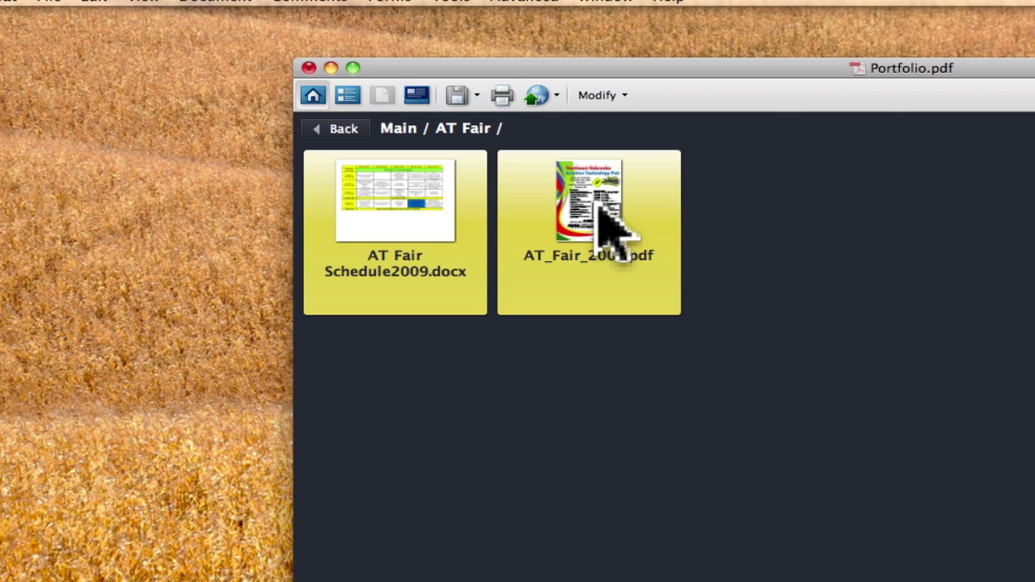
click(351, 135)
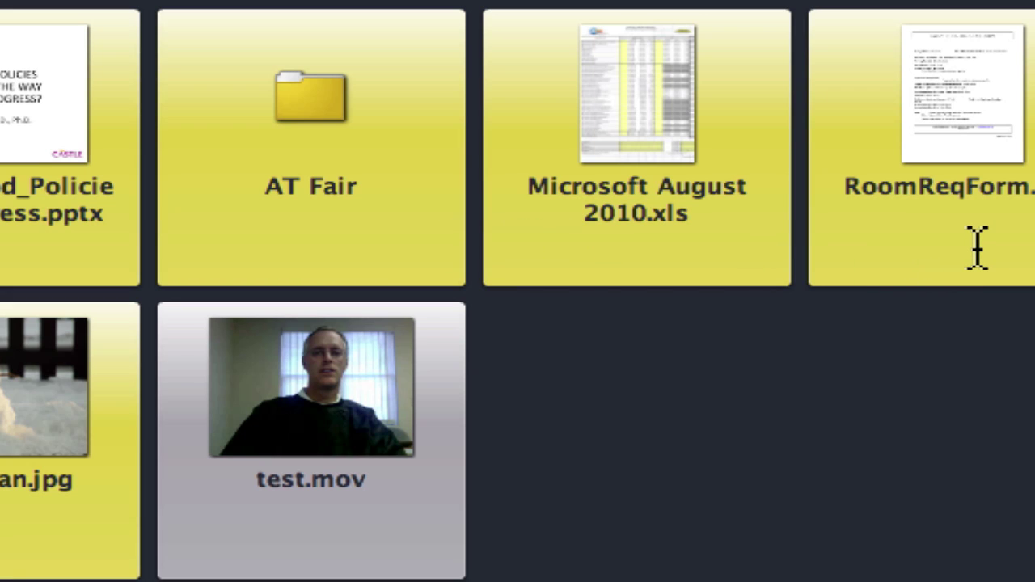
- Give the AT Fair folder the description 'This is my AT Fair Stuff'
click(328, 251)
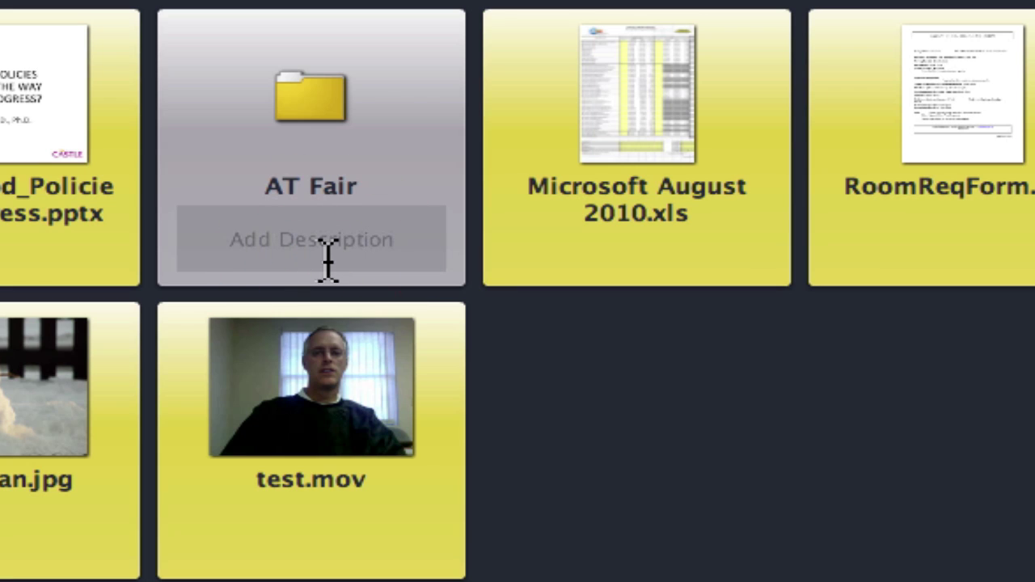
click(327, 259)
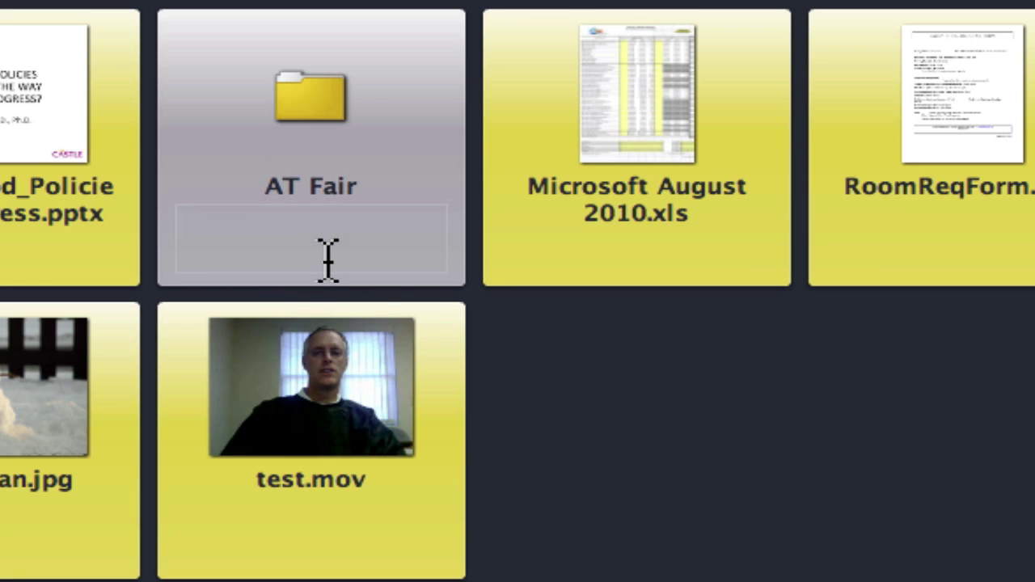
text(This is my A)
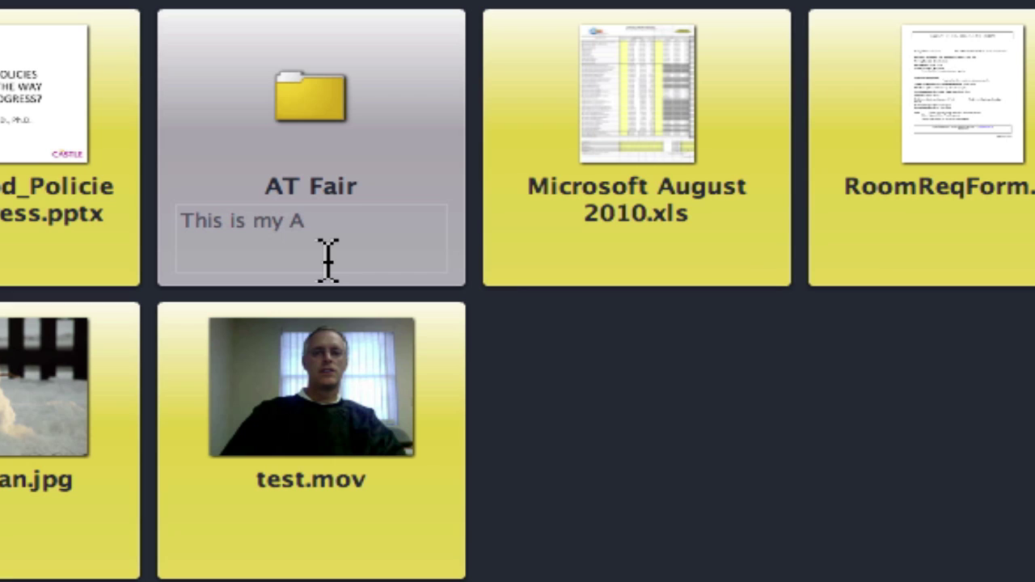
text(T Fair S)
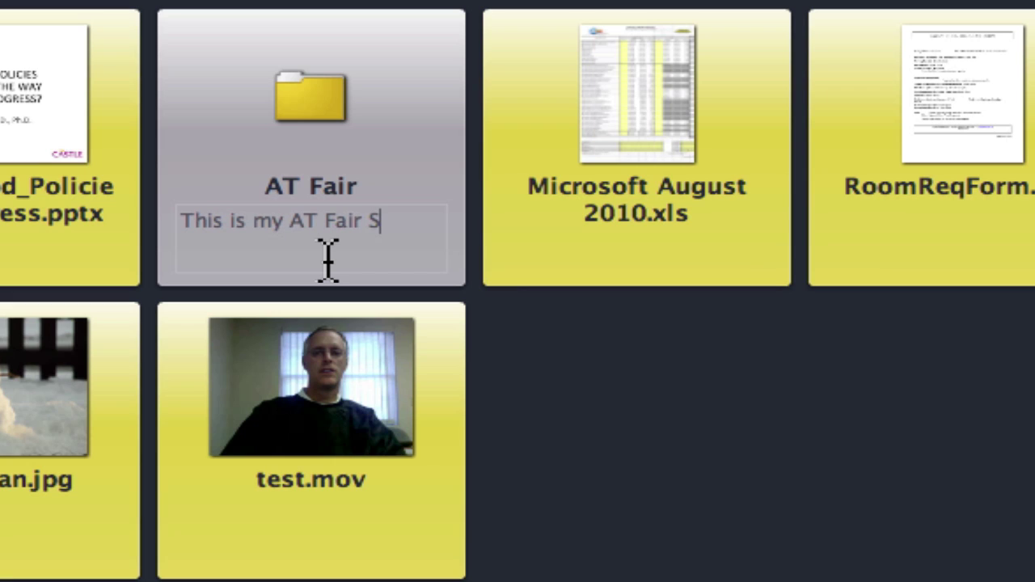
text(tuff)
- Give Microsoft August 2010.xls the description 'Pricing for Microsoft'
click(663, 254)
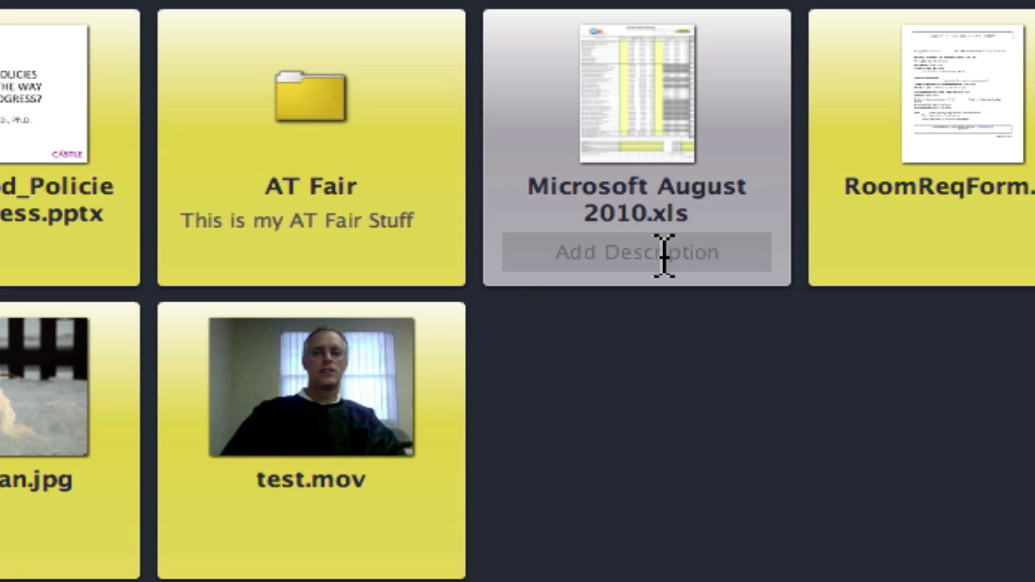
click(663, 255)
text(Pricing for Microsoft)
click(700, 324)
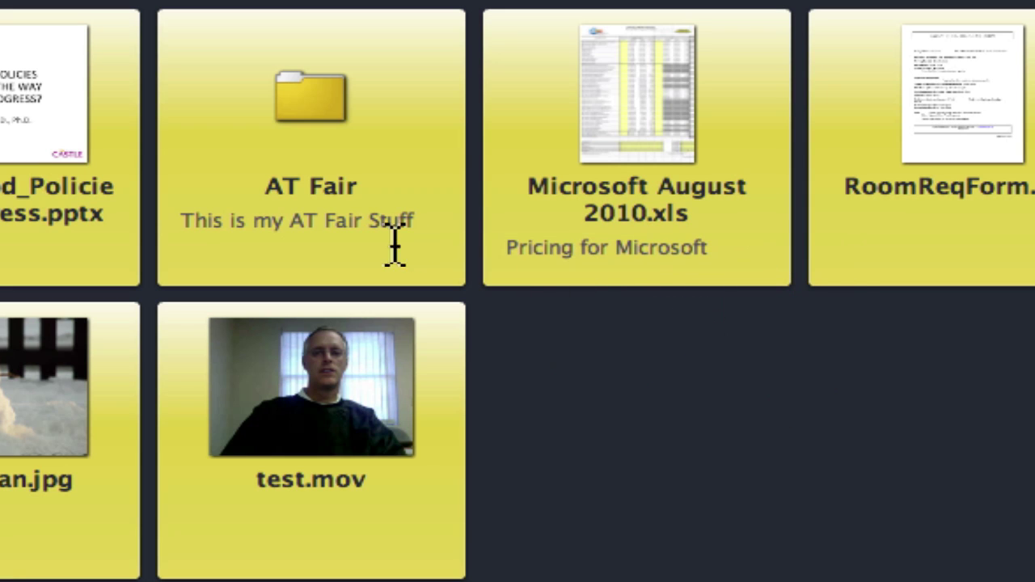